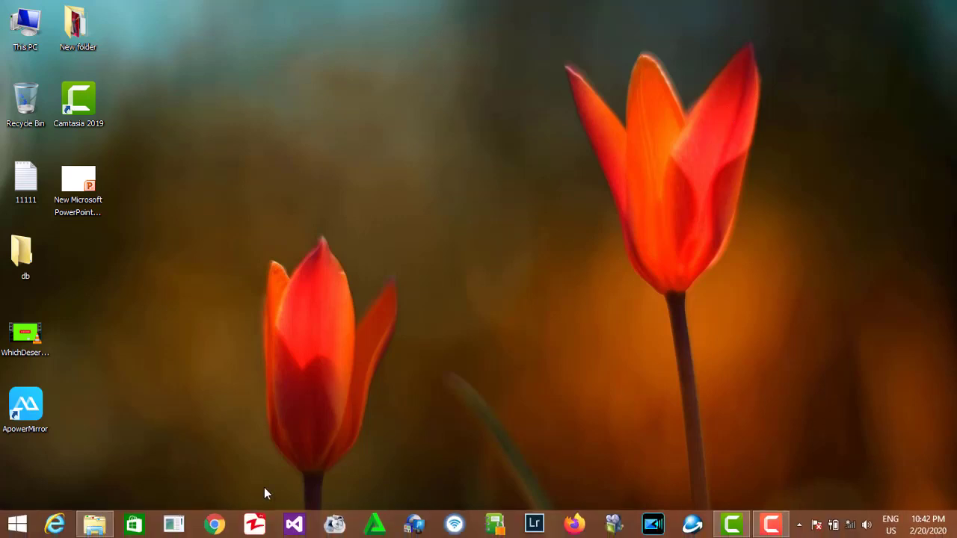
Step: Run rufus-1.4.6 from the software folder despite the SmartScreen notice and choose the 8 GB USB drive (F:) as the device
{"action": "left_click", "coordinate": [95, 523]}
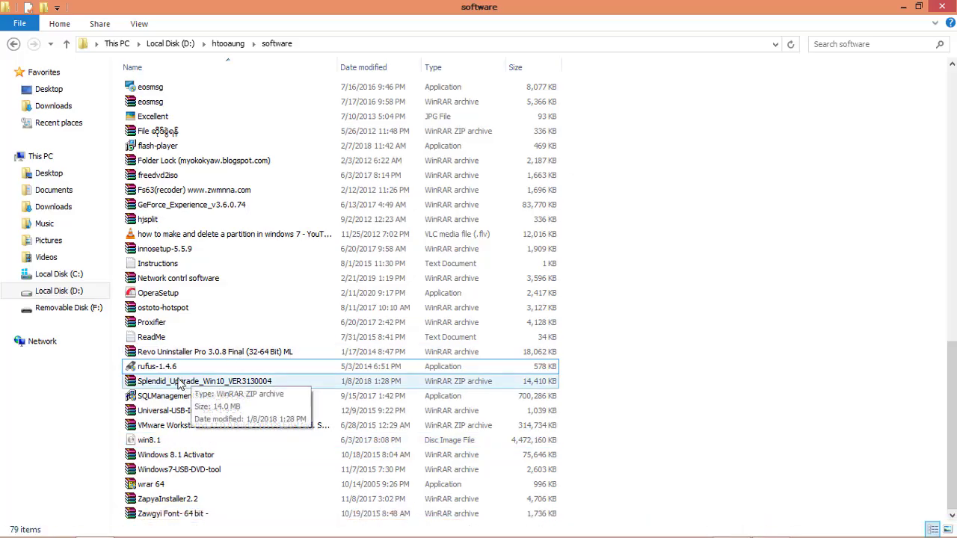
{"action": "double_click", "coordinate": [182, 367]}
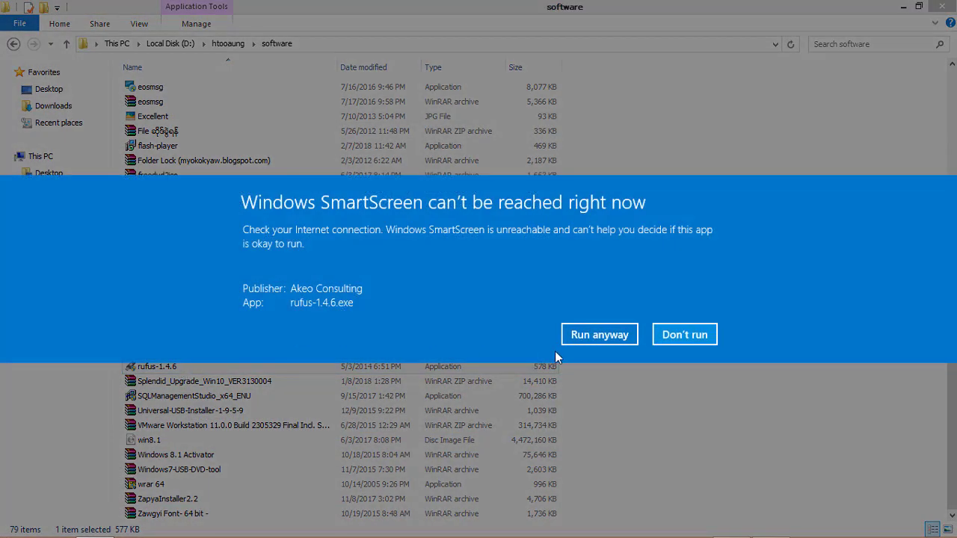
{"action": "left_click", "coordinate": [599, 335]}
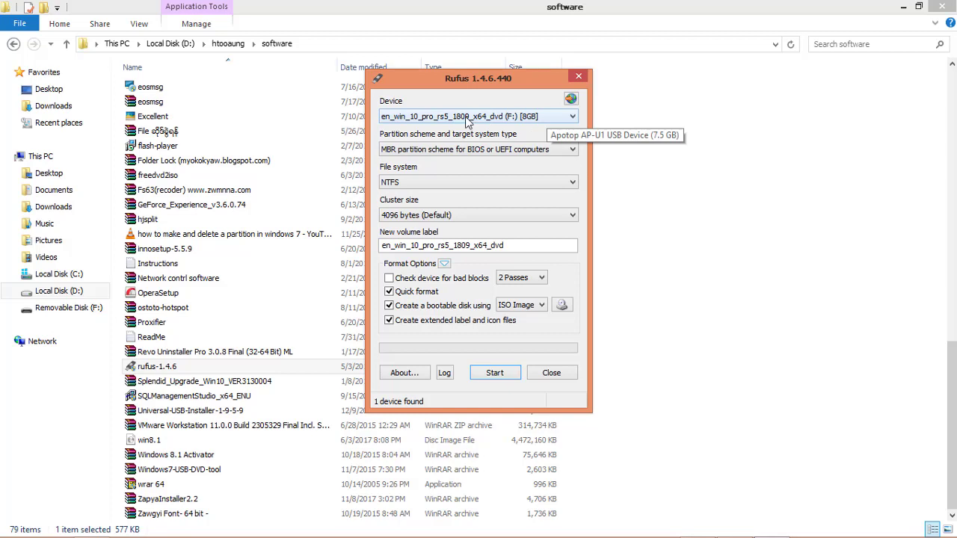
{"action": "left_click", "coordinate": [548, 121]}
{"action": "left_click", "coordinate": [548, 129]}
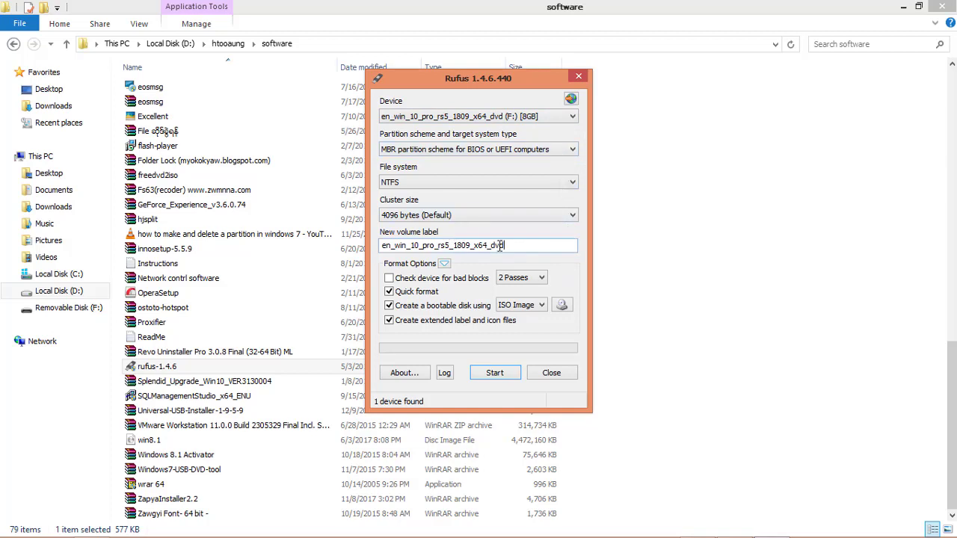
Step: Replace the new volume label with win8
{"action": "left_click_drag", "start_coordinate": [501, 246], "coordinate": [372, 245]}
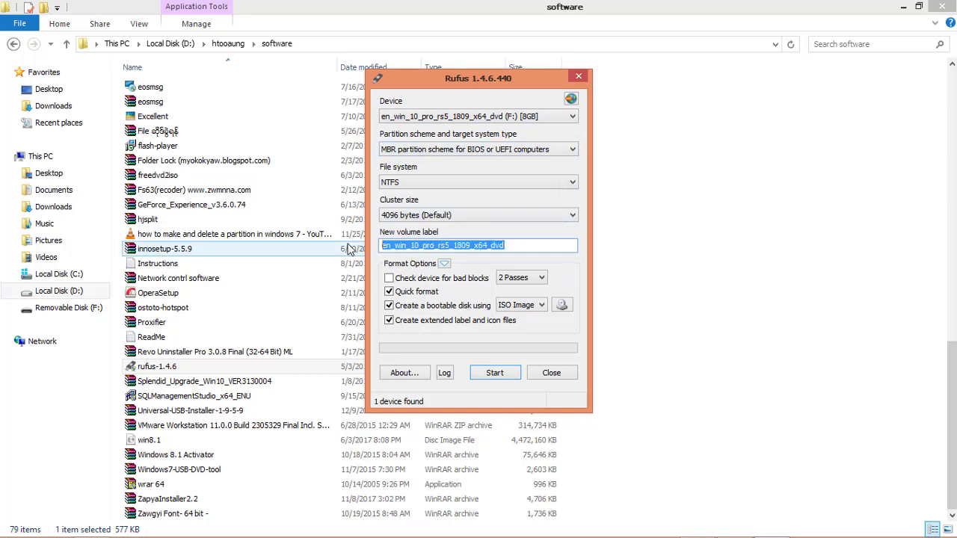
{"action": "key", "text": "BackSpace"}
{"action": "type", "text": "W"}
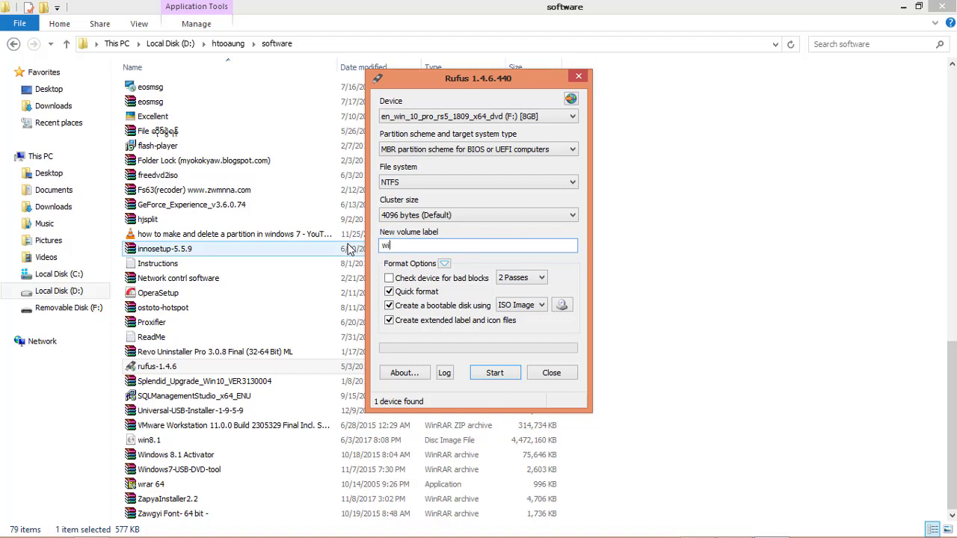
{"action": "type", "text": "in8"}
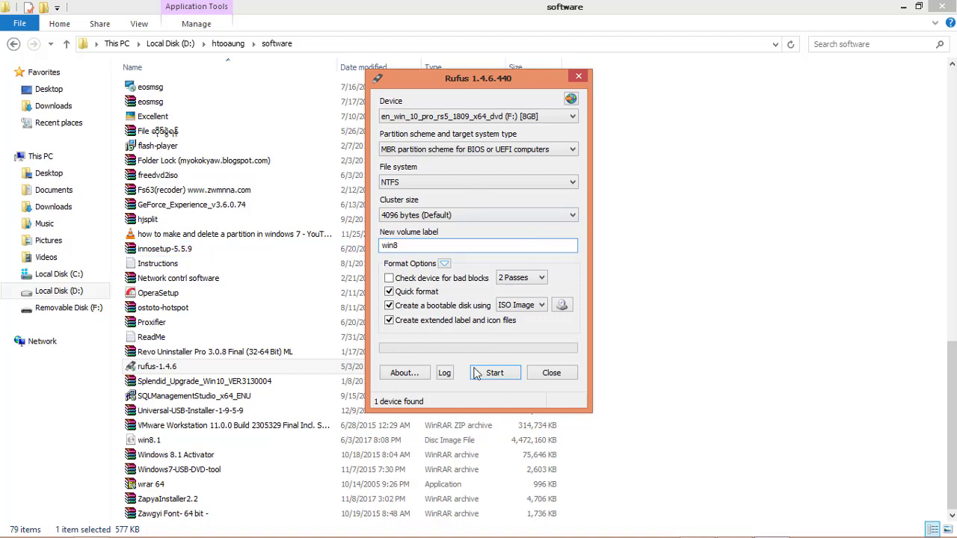
Step: Keep ISO Image as the bootable disk type and load the win8.1 disc image from the software folder
{"action": "left_click", "coordinate": [542, 310]}
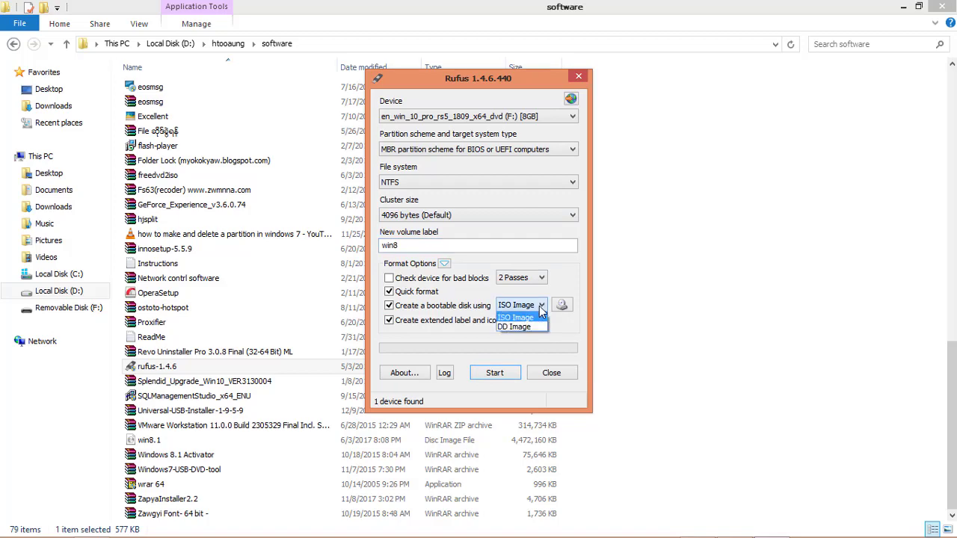
{"action": "left_click", "coordinate": [542, 313]}
{"action": "left_click", "coordinate": [562, 306]}
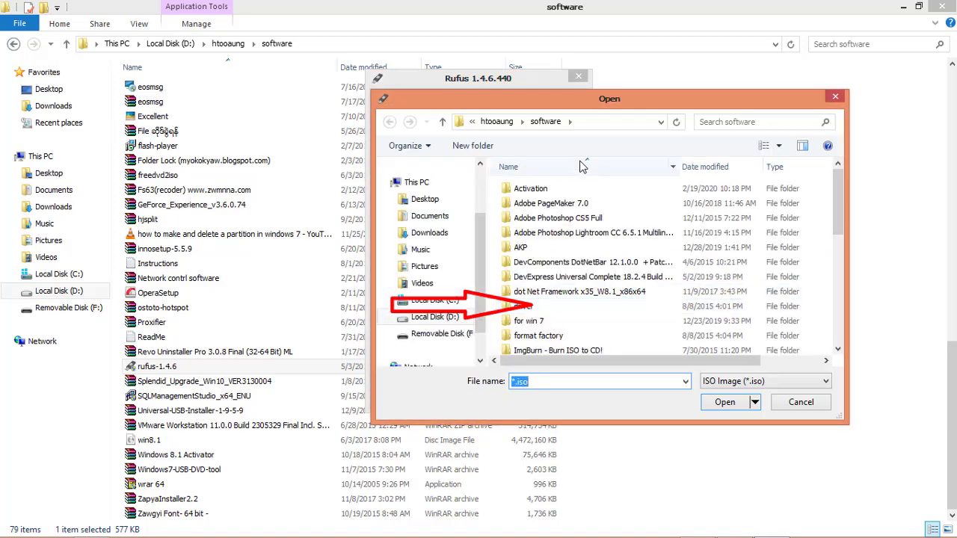
{"action": "left_click_drag", "start_coordinate": [642, 111], "coordinate": [902, 95]}
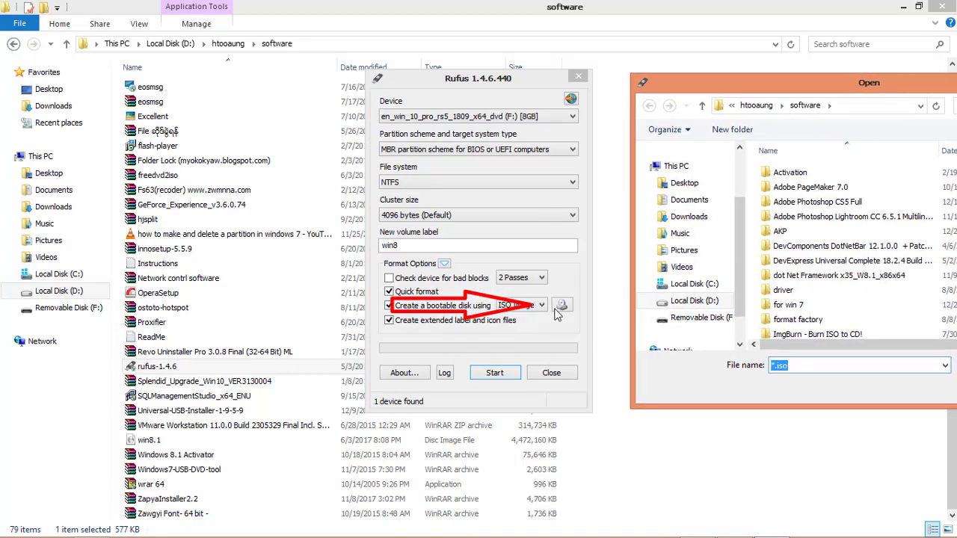
{"action": "left_click_drag", "start_coordinate": [755, 80], "coordinate": [555, 78]}
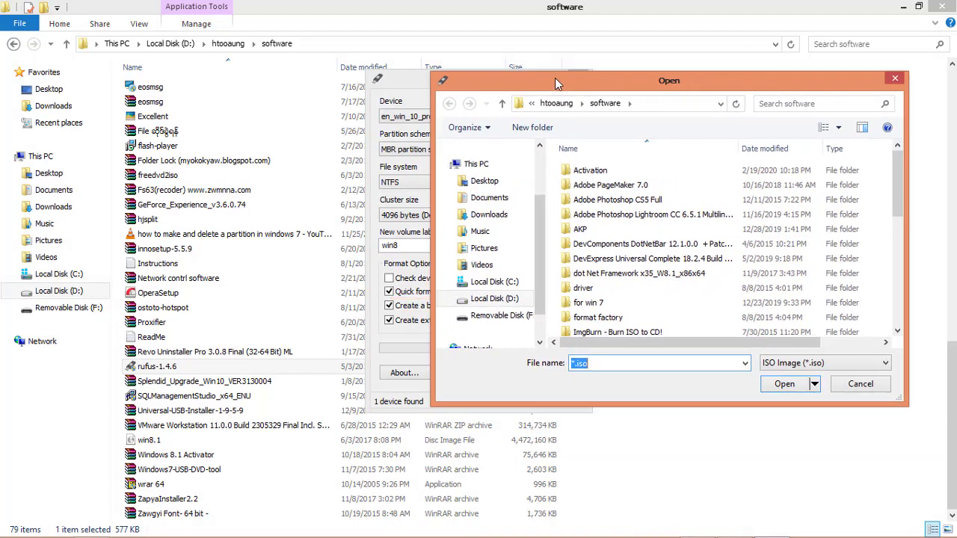
{"action": "left_click", "coordinate": [747, 229]}
{"action": "scroll", "coordinate": [747, 232], "scroll_direction": "down", "scroll_amount": 7}
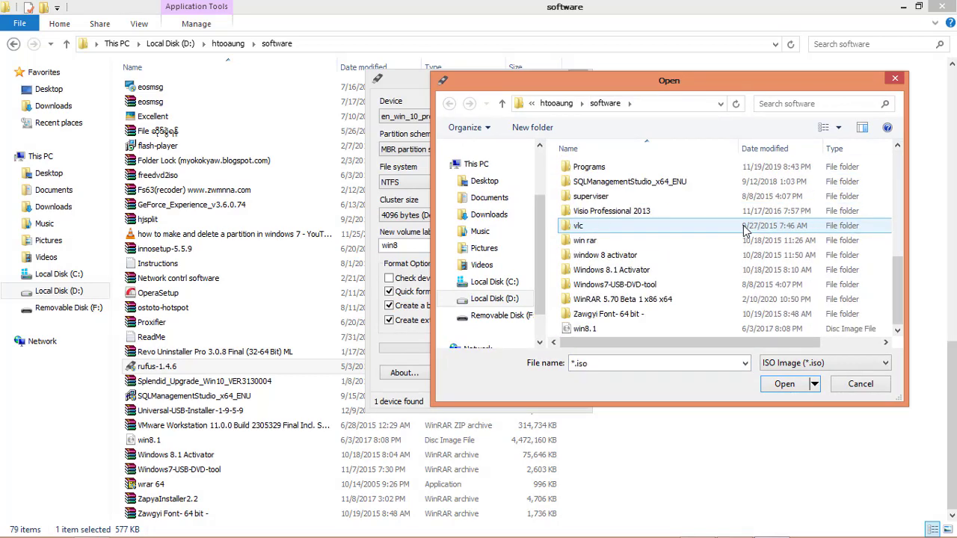
{"action": "left_click", "coordinate": [640, 329]}
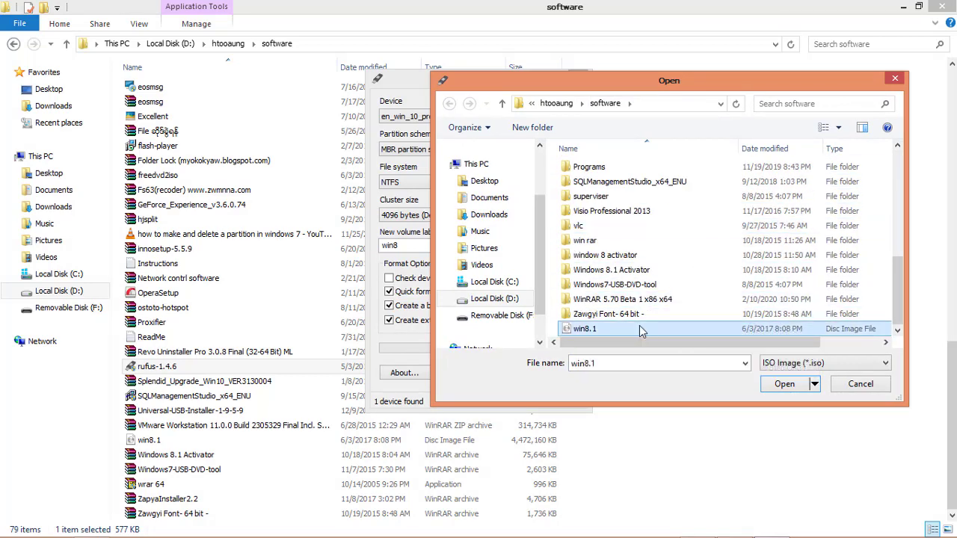
{"action": "left_click", "coordinate": [784, 384]}
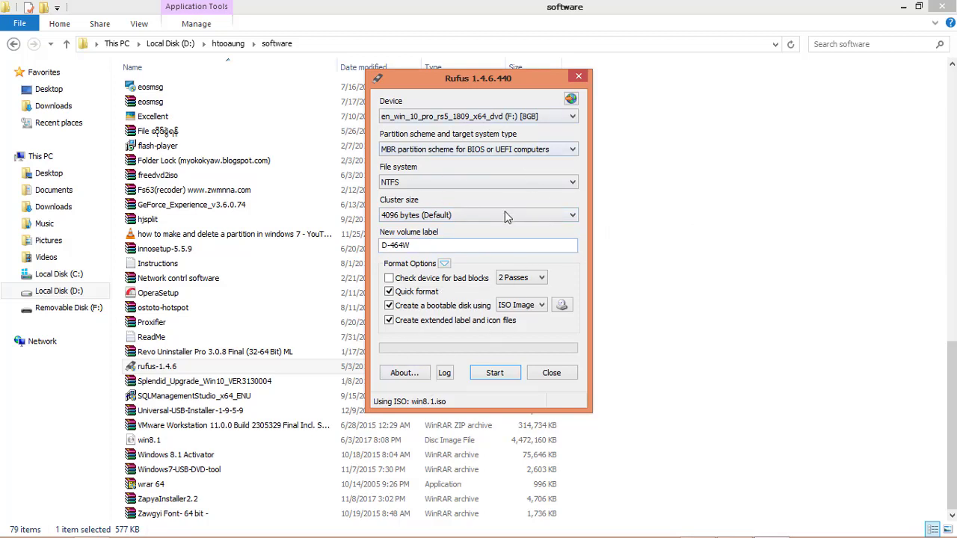
Step: Write the win8.1 image to the USB drive, accepting data erasure and declining flash disk protection, and close Rufus when it is done
{"action": "left_click", "coordinate": [495, 373]}
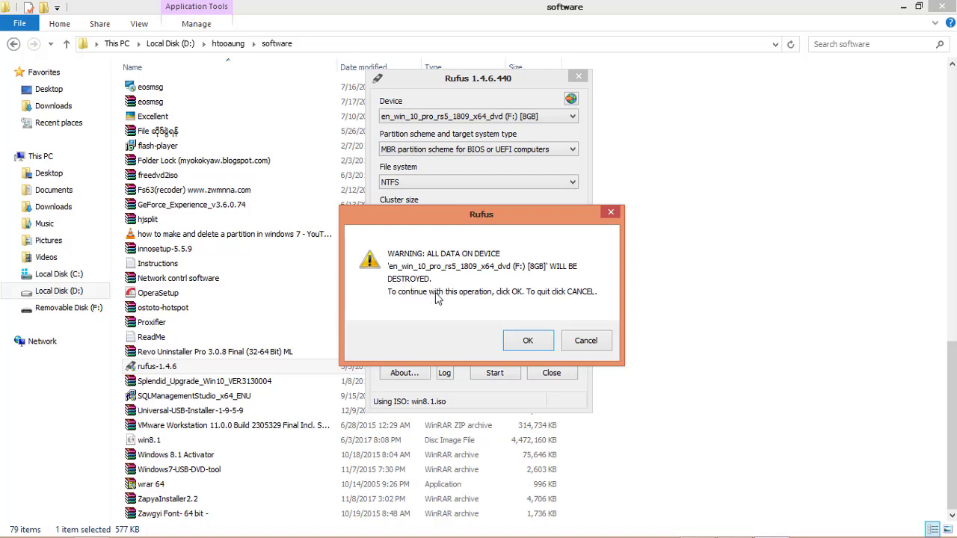
{"action": "left_click", "coordinate": [527, 342]}
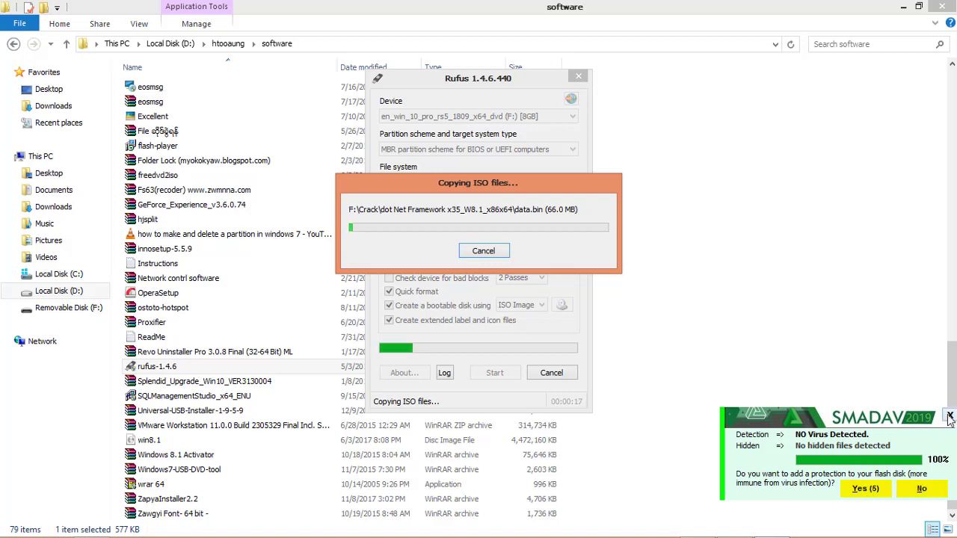
{"action": "left_click", "coordinate": [913, 494]}
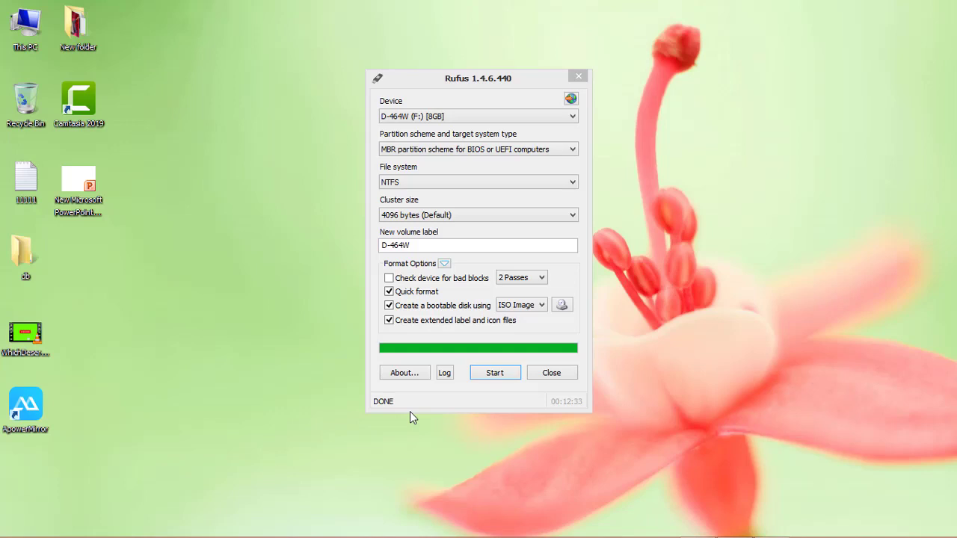
{"action": "left_click", "coordinate": [557, 379]}
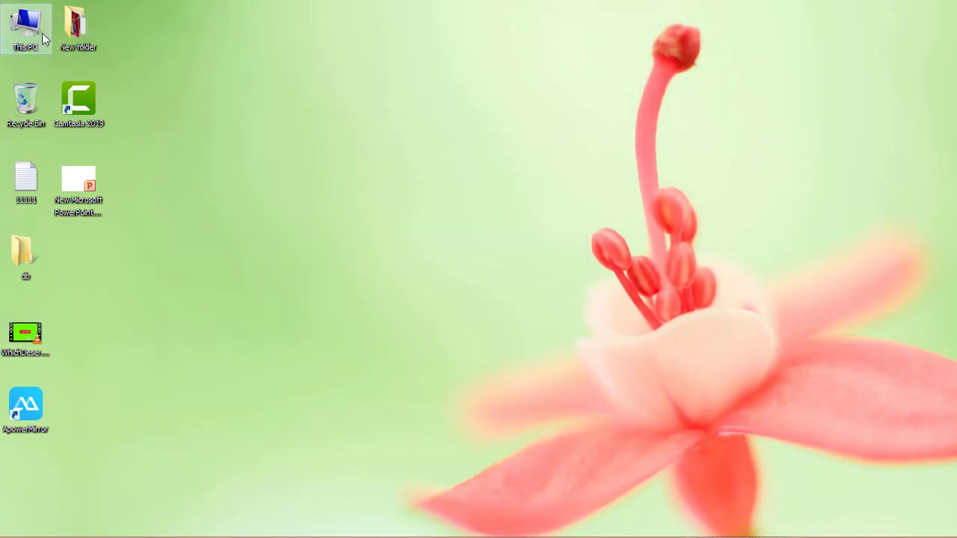
Step: Examine the files written to Removable Disk (F:) in File Explorer and return to This PC
{"action": "key", "text": "super+e"}
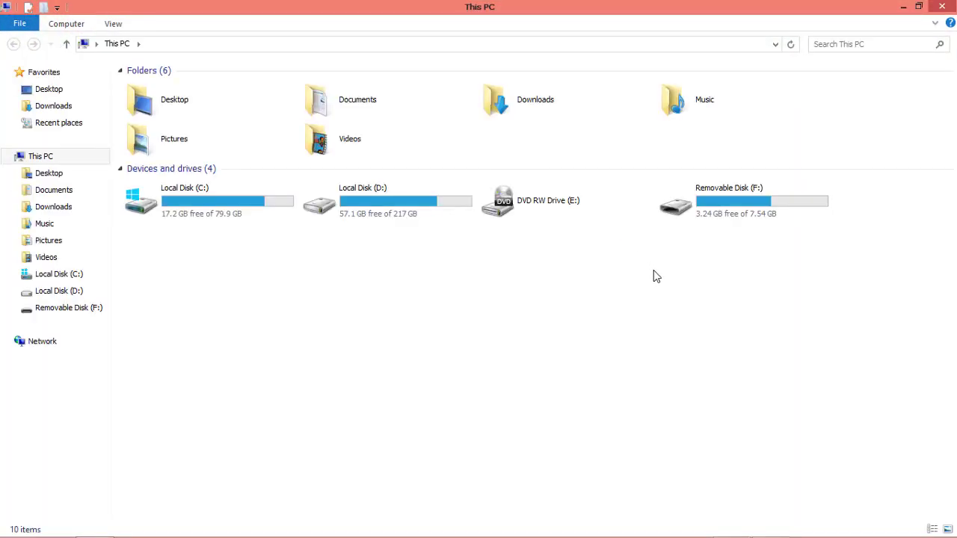
{"action": "left_click", "coordinate": [743, 219]}
{"action": "double_click", "coordinate": [743, 216]}
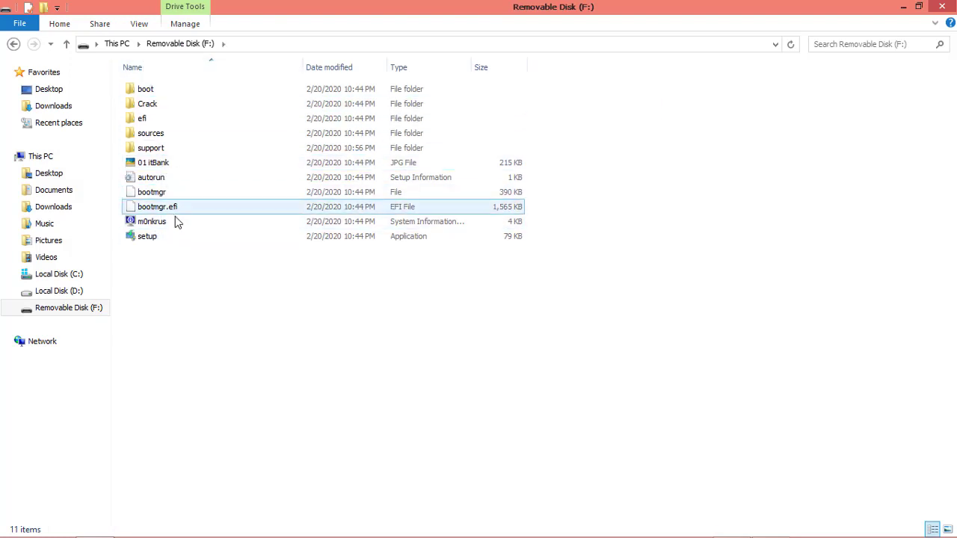
{"action": "left_click", "coordinate": [116, 45]}
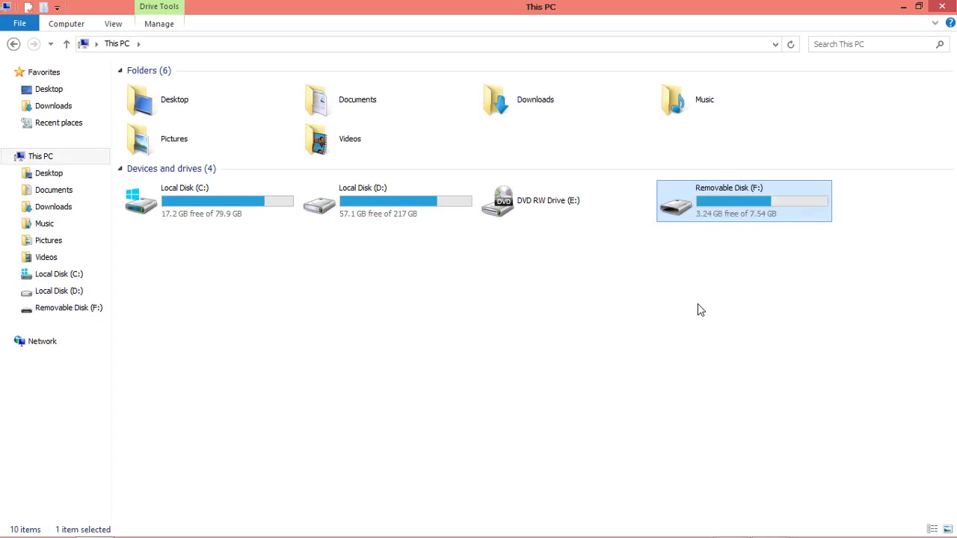
Step: Eject Removable Disk (F:) from This PC
{"action": "mouse_move", "coordinate": [955, 1]}
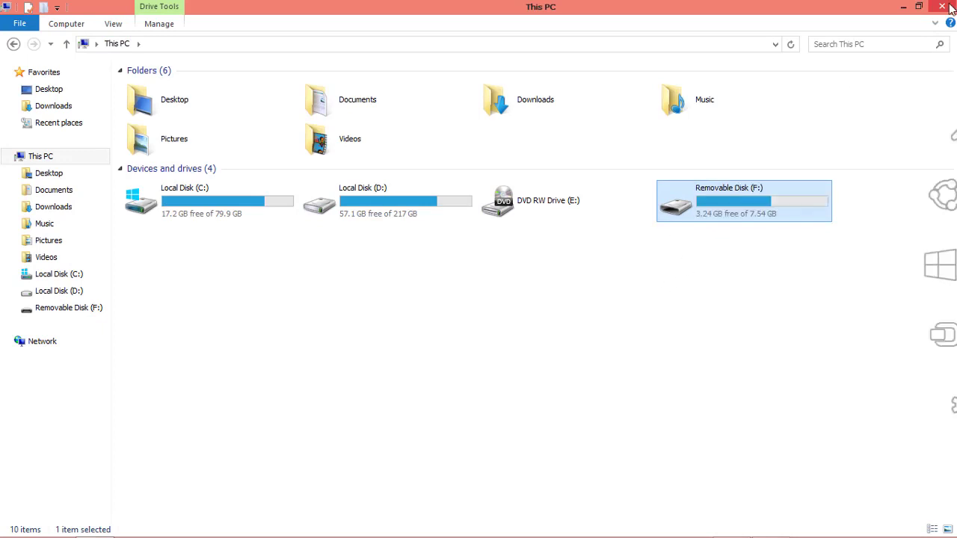
{"action": "right_click", "coordinate": [758, 188]}
{"action": "left_click", "coordinate": [775, 405]}
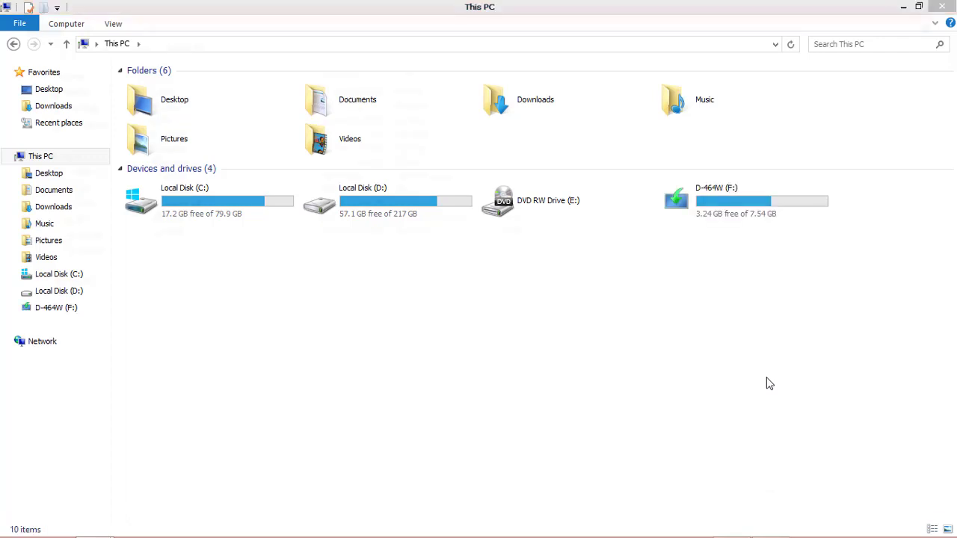
Step: Close the This PC window and dismiss the Smadav flash disk scan notification
{"action": "left_click", "coordinate": [936, 9]}
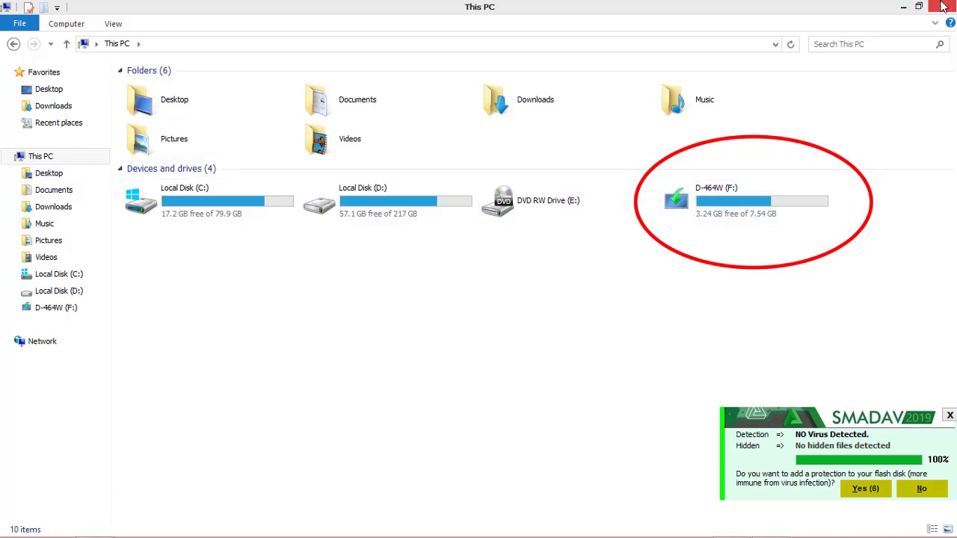
{"action": "key", "text": "super+d"}
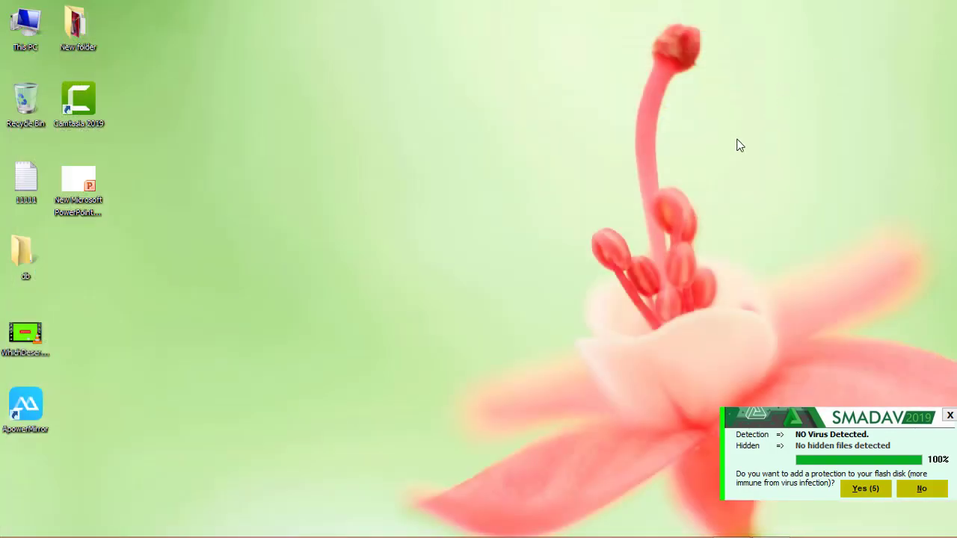
{"action": "left_click", "coordinate": [948, 417]}
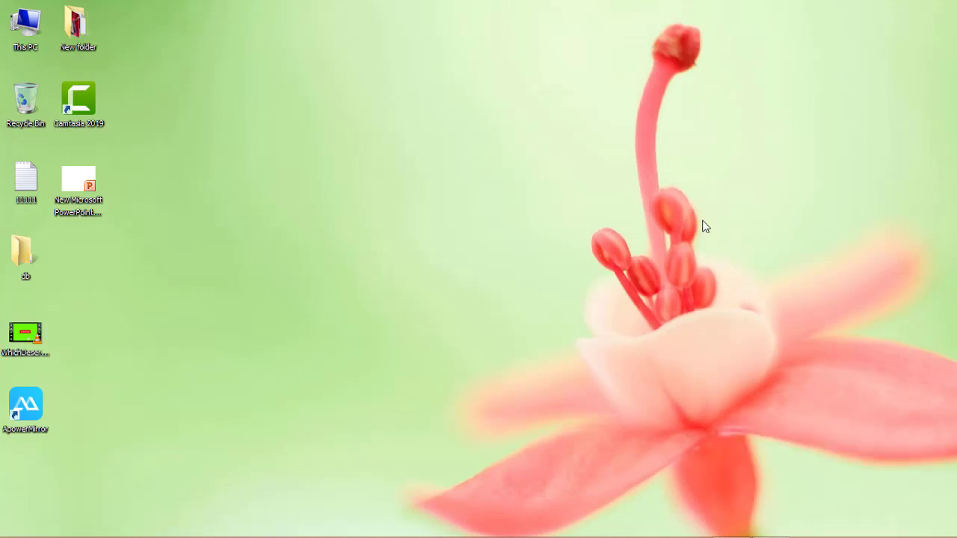